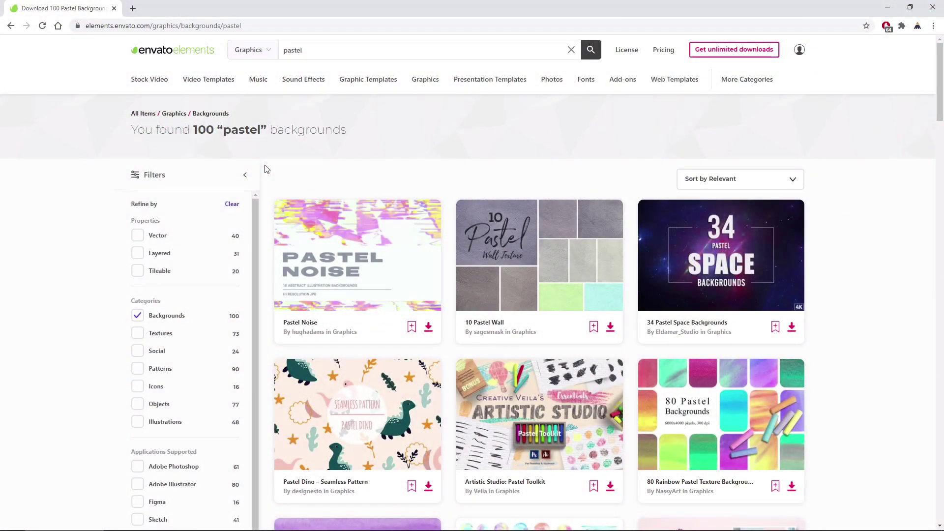
Step: Browse the pastel background results on Envato Elements and open the unlimited-downloads Pricing page
{"action": "scroll", "coordinate": [267, 169], "scroll_direction": "down", "scroll_amount": 10}
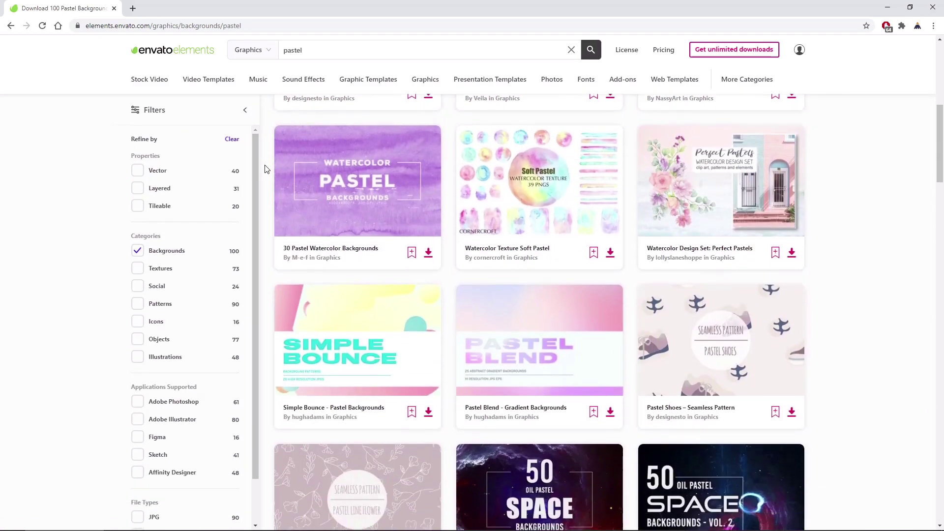
{"action": "scroll", "coordinate": [267, 169], "scroll_direction": "down", "scroll_amount": 14}
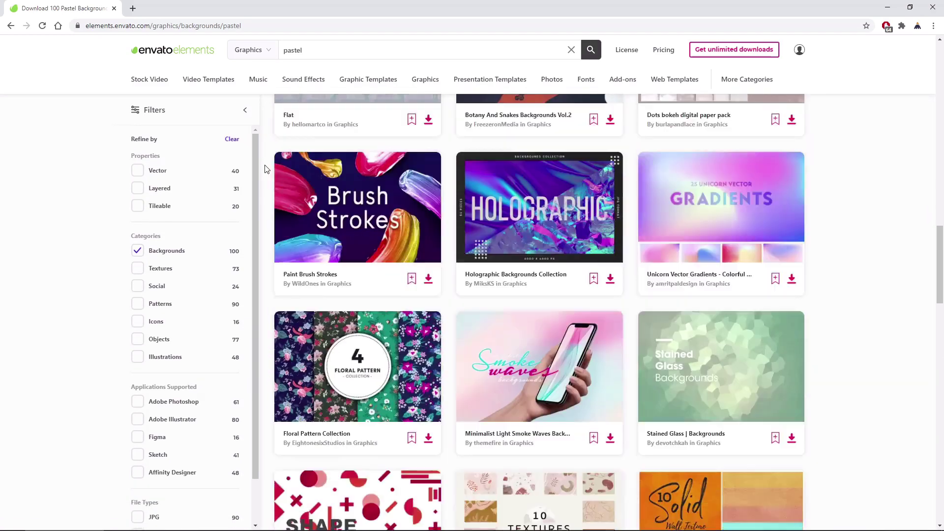
{"action": "scroll", "coordinate": [267, 169], "scroll_direction": "down", "scroll_amount": 15}
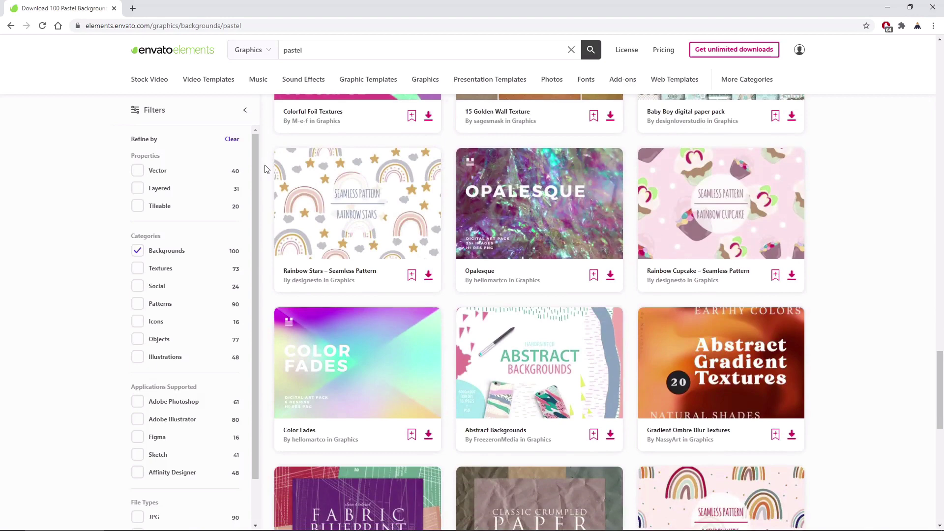
{"action": "scroll", "coordinate": [266, 170], "scroll_direction": "down", "scroll_amount": 3}
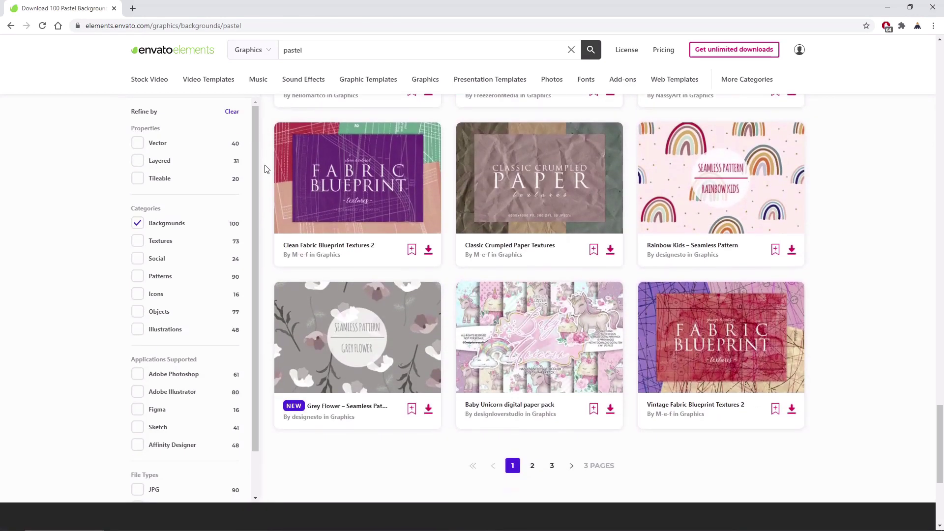
{"action": "mouse_move", "coordinate": [400, 87]}
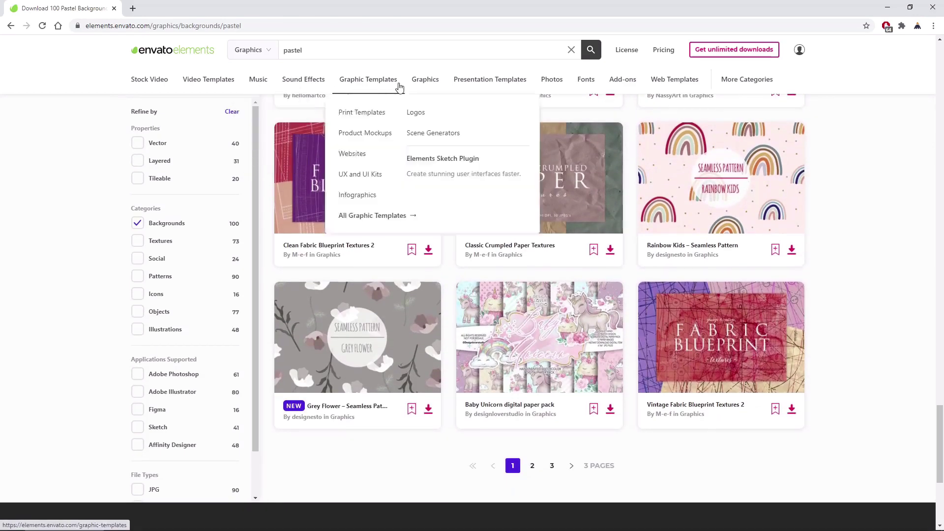
{"action": "mouse_move", "coordinate": [582, 82]}
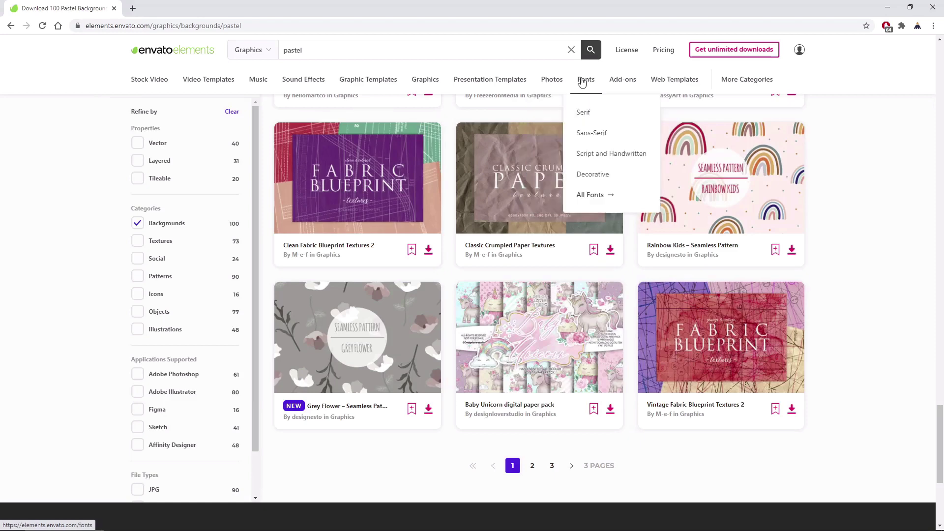
{"action": "mouse_move", "coordinate": [746, 83]}
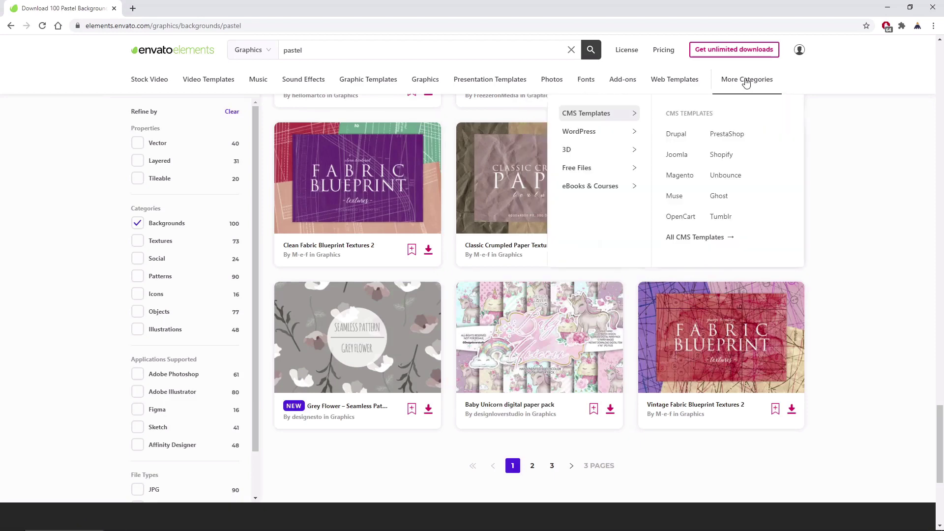
{"action": "left_click", "coordinate": [732, 54]}
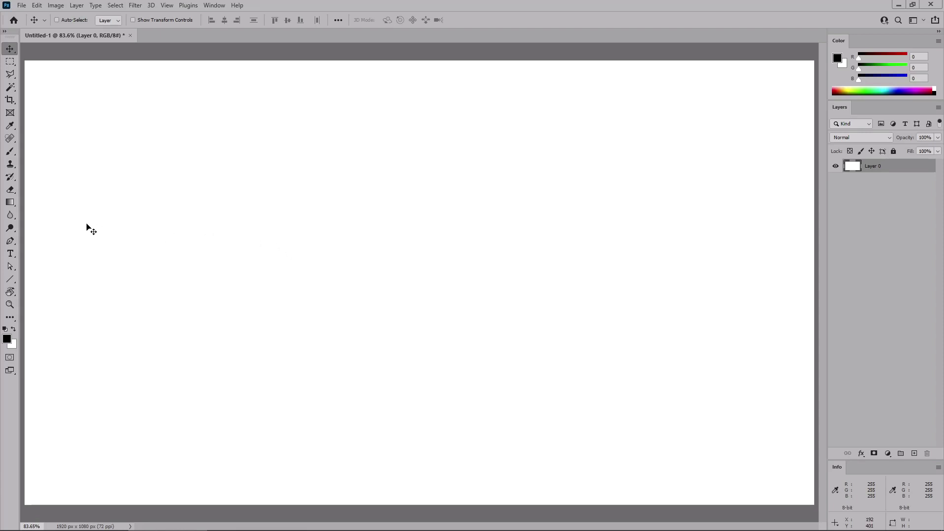
Step: With the Gradient tool, set the gradient's start stop to lavender RGB 131/132/255
{"action": "key", "text": "g"}
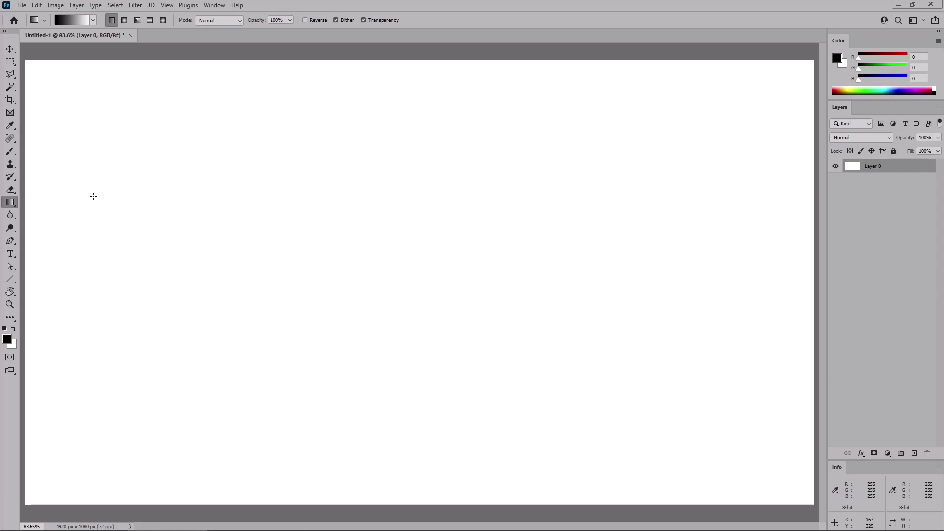
{"action": "left_click", "coordinate": [77, 25]}
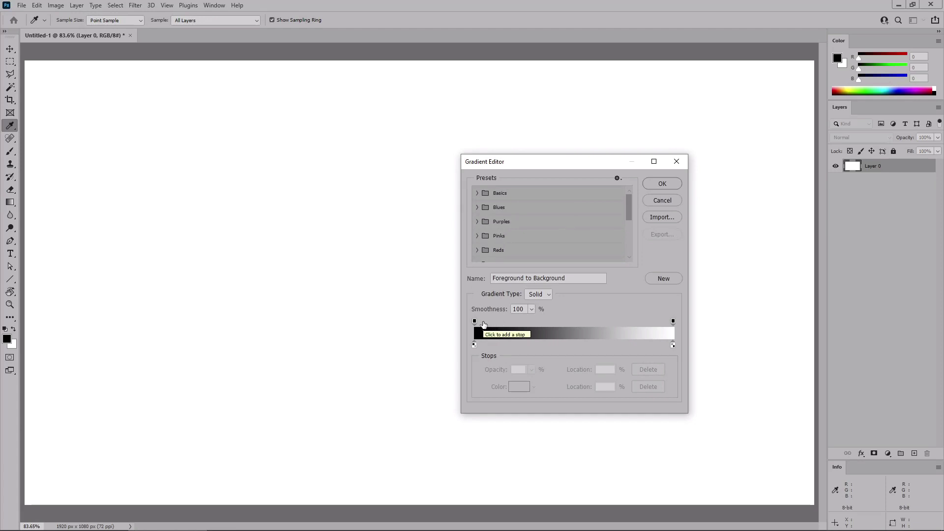
{"action": "double_click", "coordinate": [474, 344]}
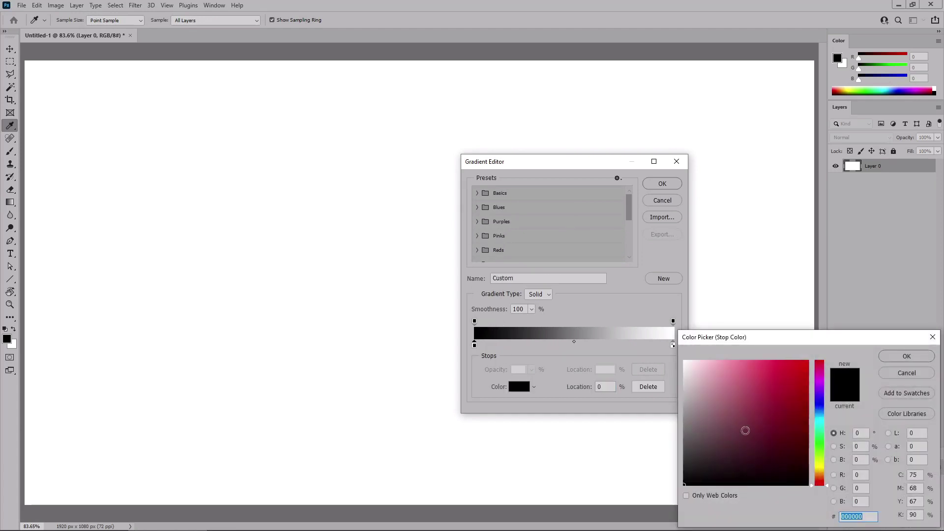
{"action": "left_click", "coordinate": [865, 476]}
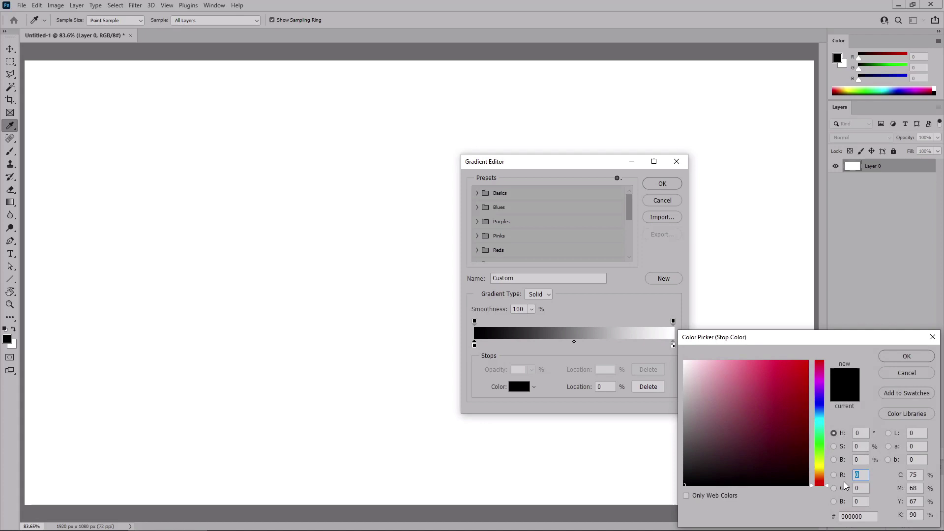
{"action": "type", "text": "131"}
{"action": "key", "text": "Tab"}
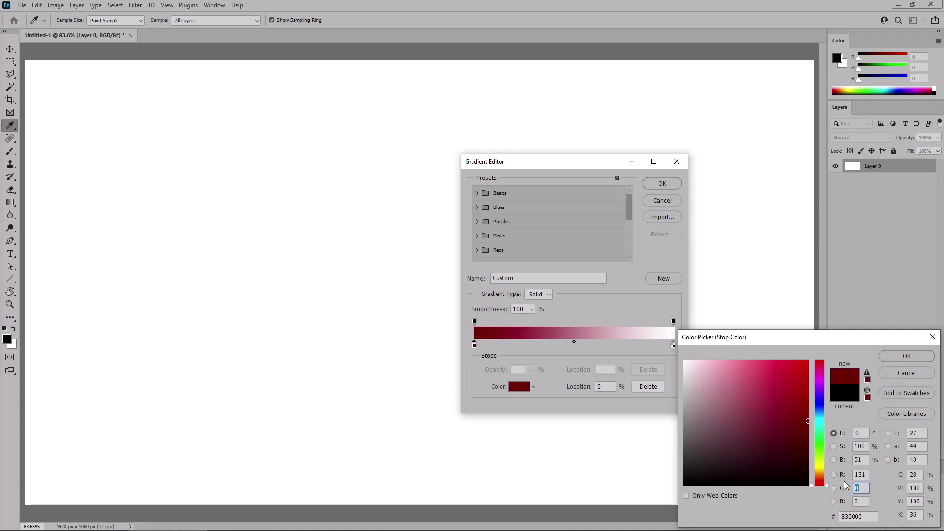
{"action": "type", "text": "132"}
{"action": "key", "text": "Tab"}
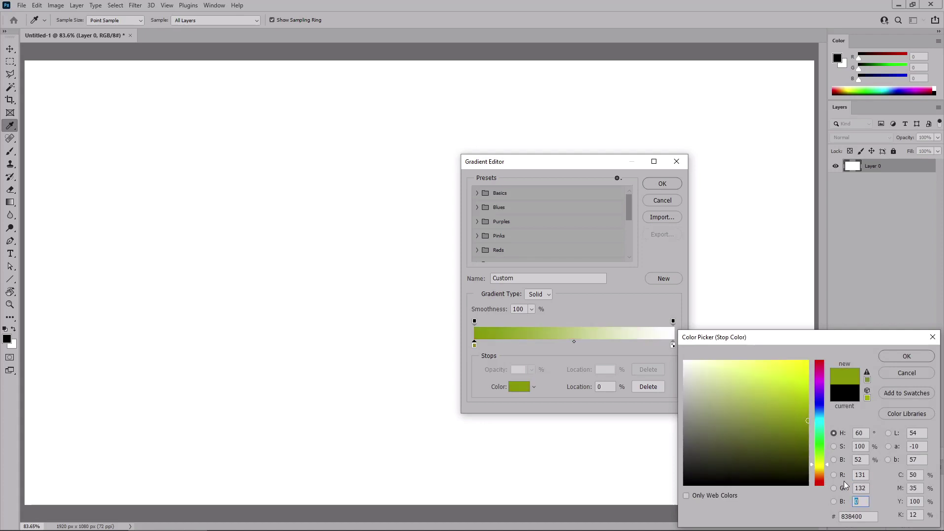
{"action": "type", "text": "255"}
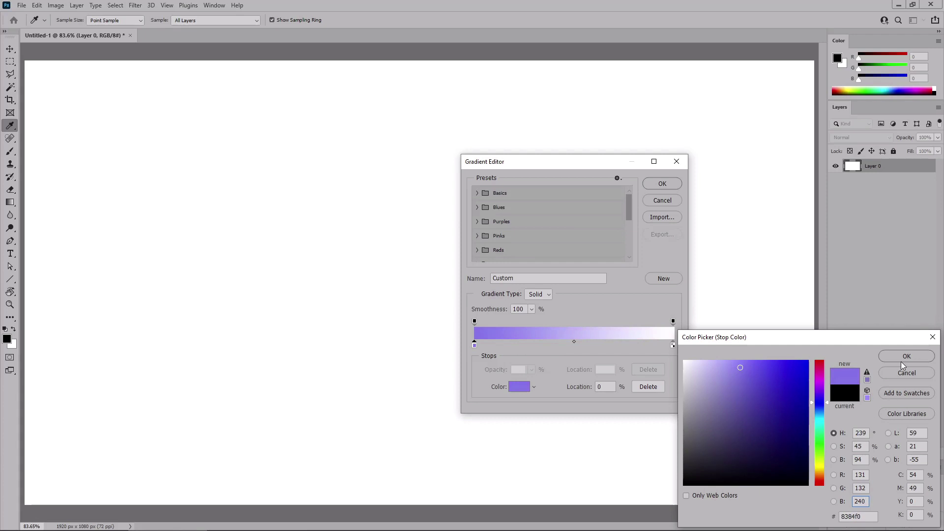
{"action": "left_click", "coordinate": [907, 356]}
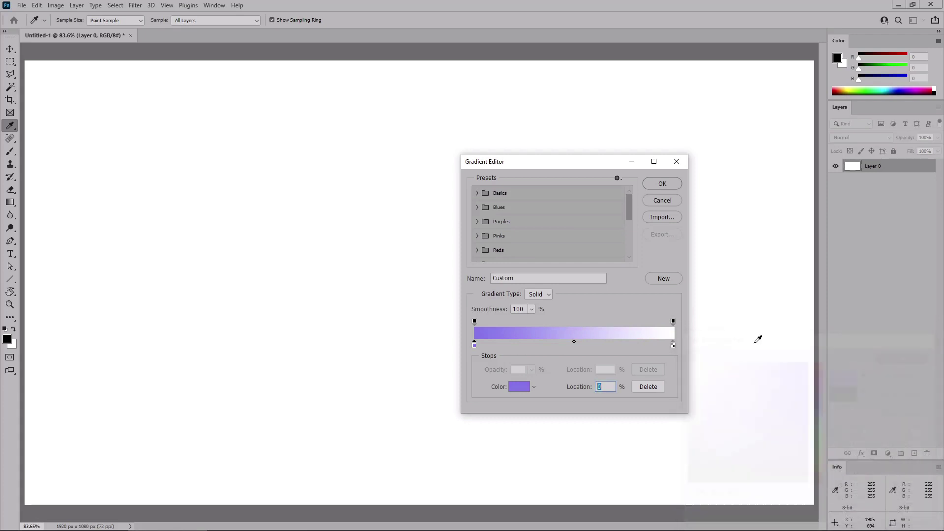
Step: Set the gradient's end stop to pale cream RGB 251/231/185
{"action": "double_click", "coordinate": [674, 345]}
{"action": "left_click_drag", "start_coordinate": [865, 474], "coordinate": [848, 473]}
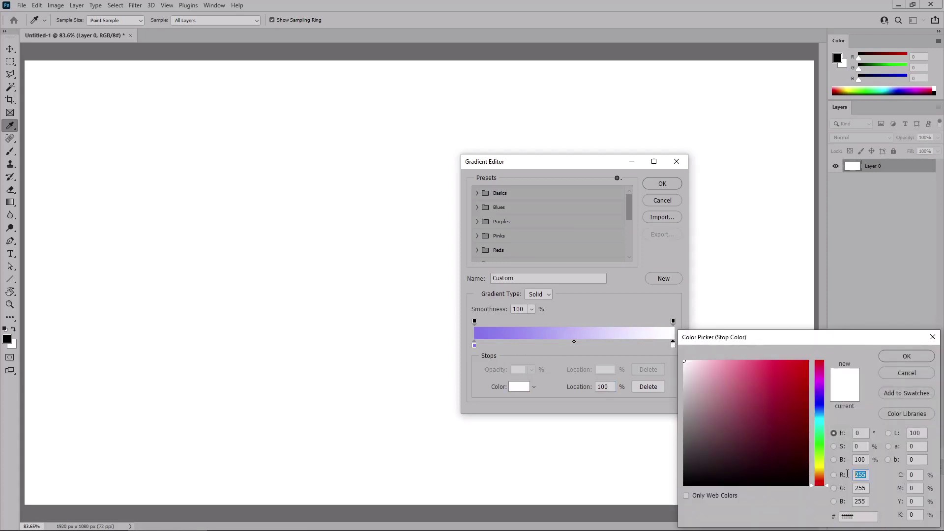
{"action": "type", "text": "251"}
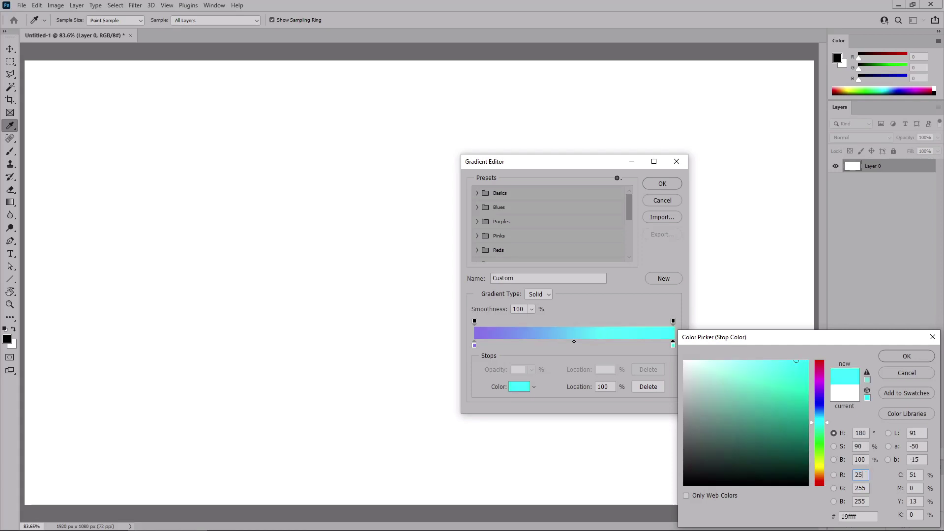
{"action": "key", "text": "Tab"}
{"action": "type", "text": "231"}
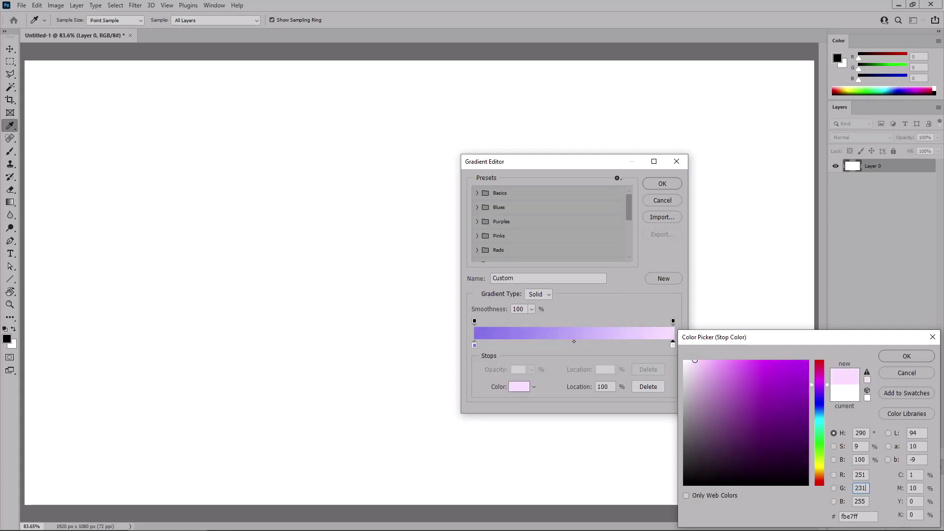
{"action": "key", "text": "Tab"}
{"action": "type", "text": "185"}
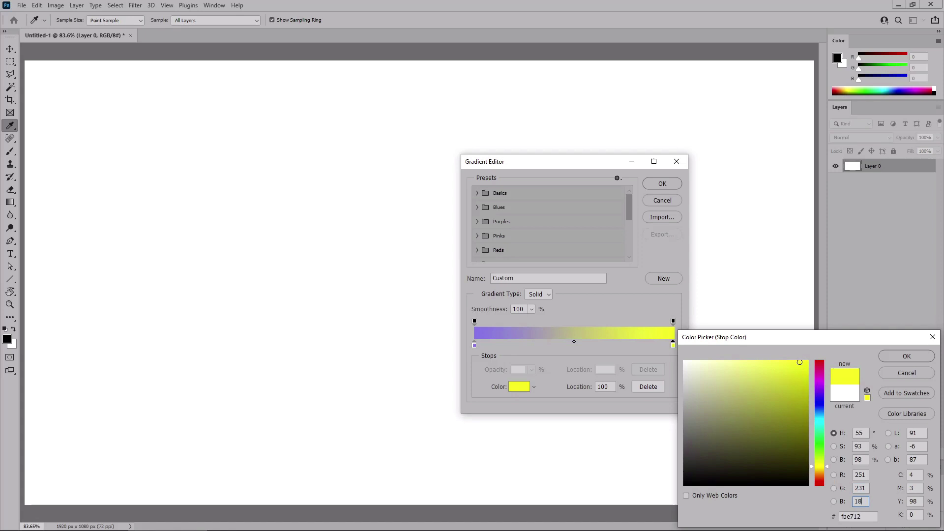
Step: Confirm the cream end colour and add a new colour stop at 50% location
{"action": "left_click", "coordinate": [907, 357]}
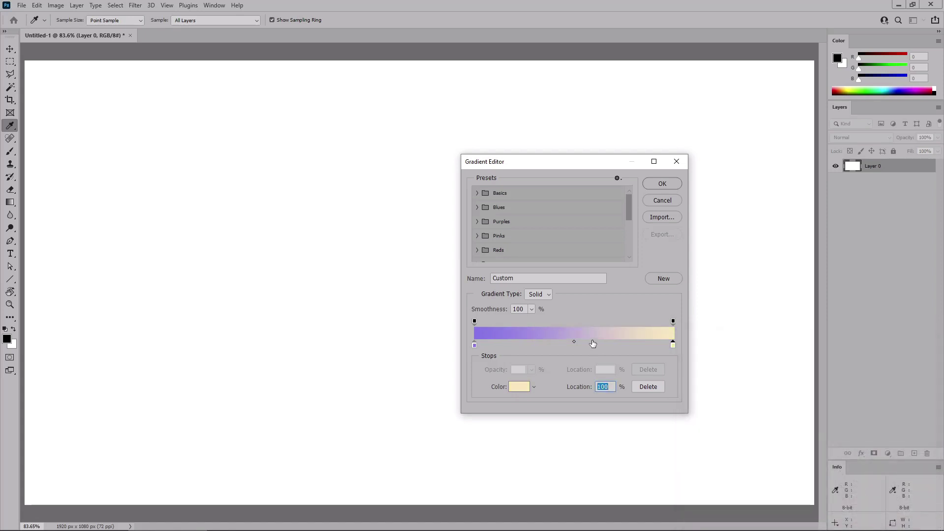
{"action": "left_click", "coordinate": [591, 346]}
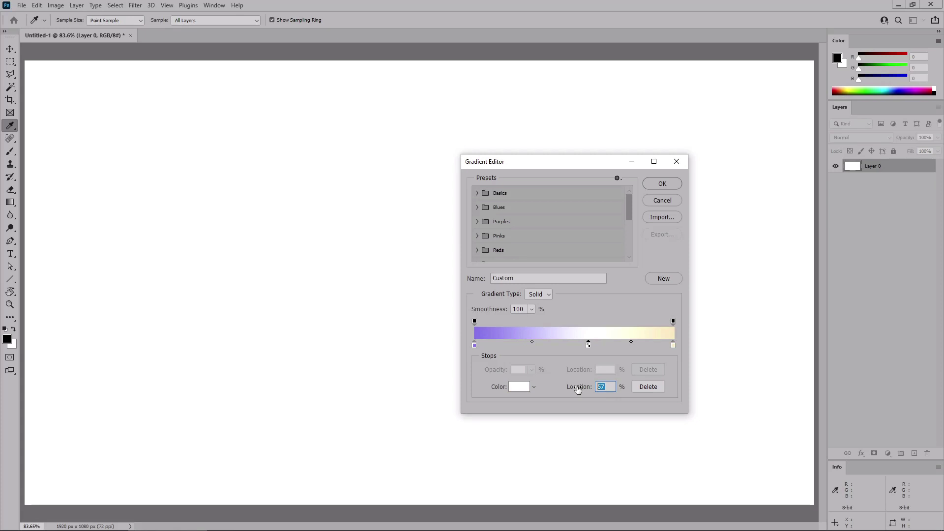
{"action": "type", "text": "50"}
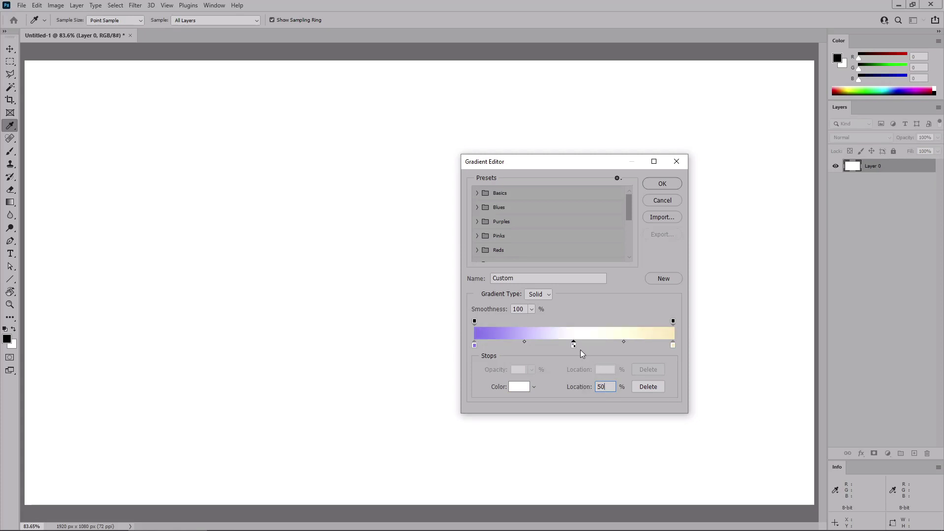
{"action": "double_click", "coordinate": [574, 345]}
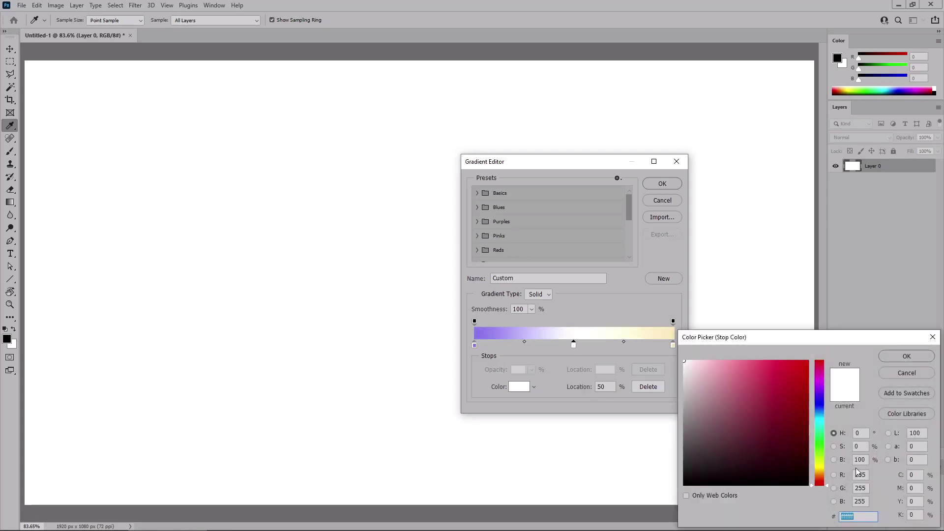
Step: Colour the middle stop pink RGB 244/145/220 and save the gradient as a new preset
{"action": "double_click", "coordinate": [867, 474]}
{"action": "type", "text": "244"}
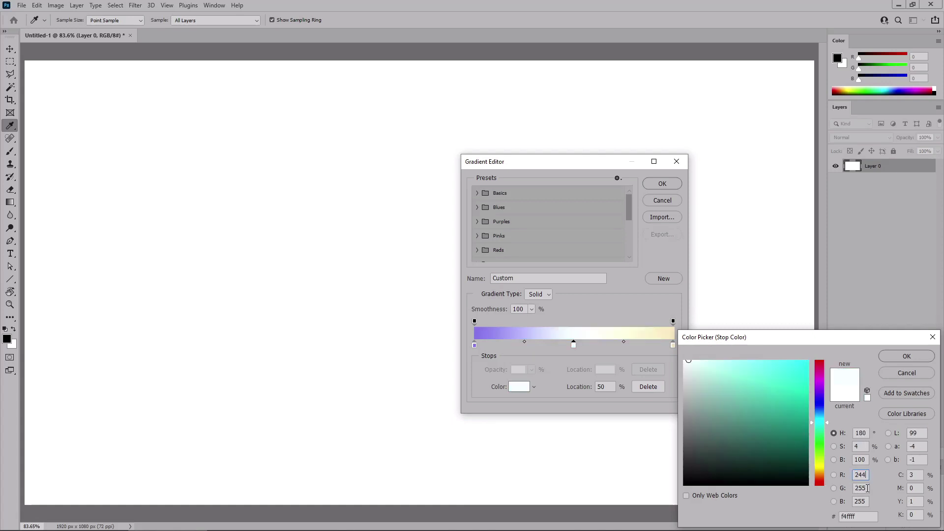
{"action": "key", "text": "Tab"}
{"action": "type", "text": "145"}
{"action": "key", "text": "Tab"}
{"action": "type", "text": "2"}
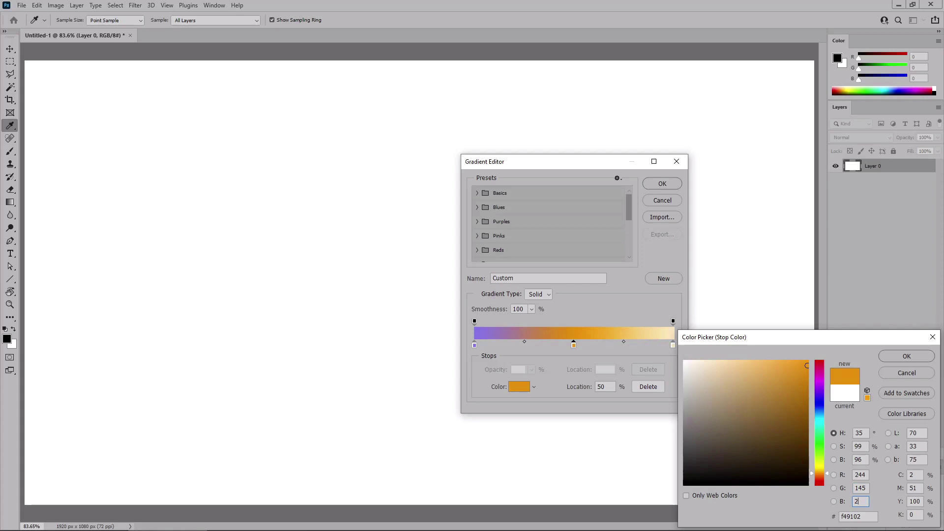
{"action": "type", "text": "20"}
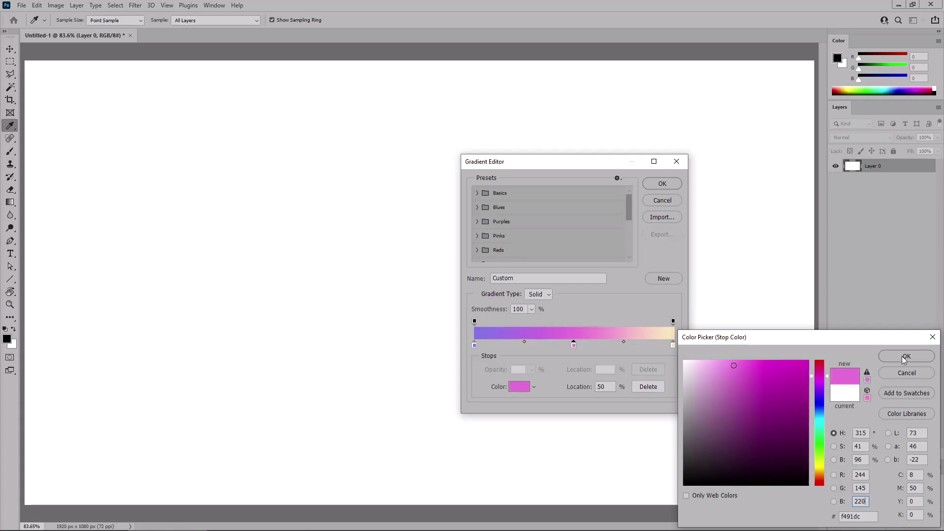
{"action": "left_click", "coordinate": [905, 357]}
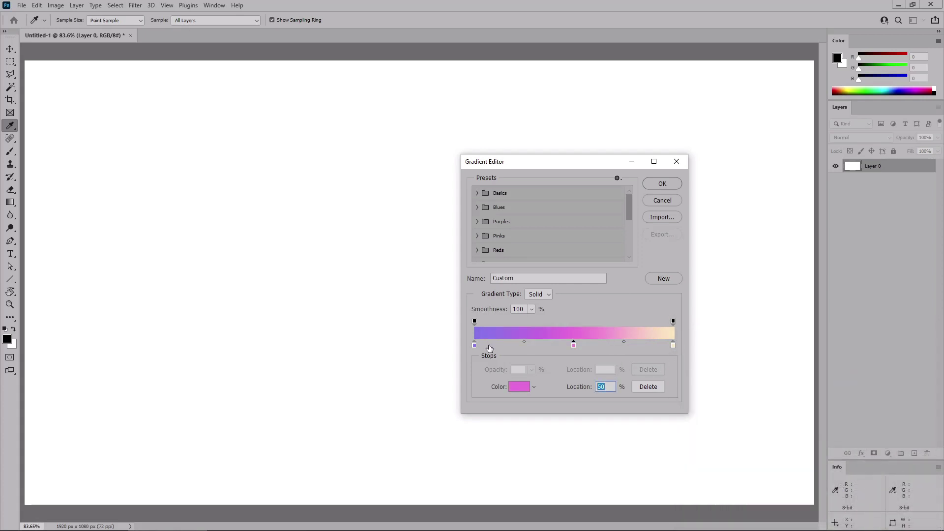
{"action": "left_click", "coordinate": [663, 280]}
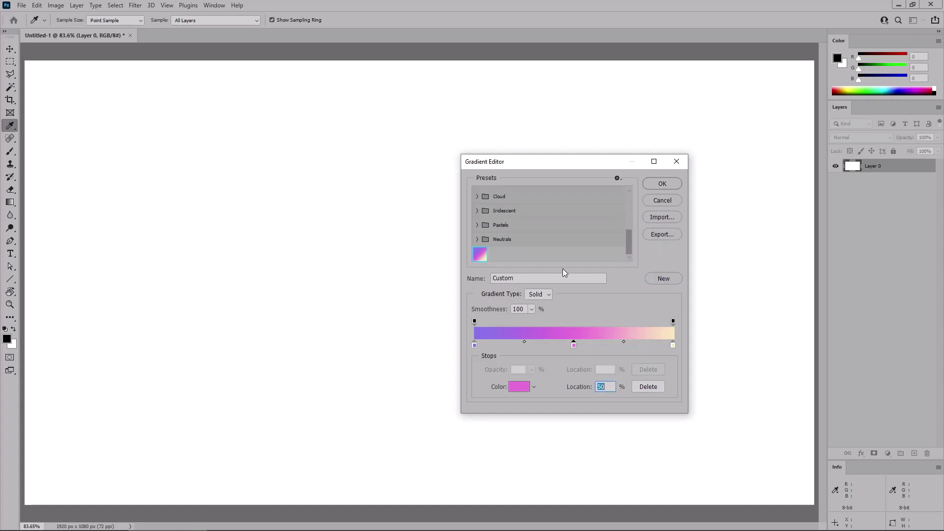
{"action": "left_click", "coordinate": [473, 265]}
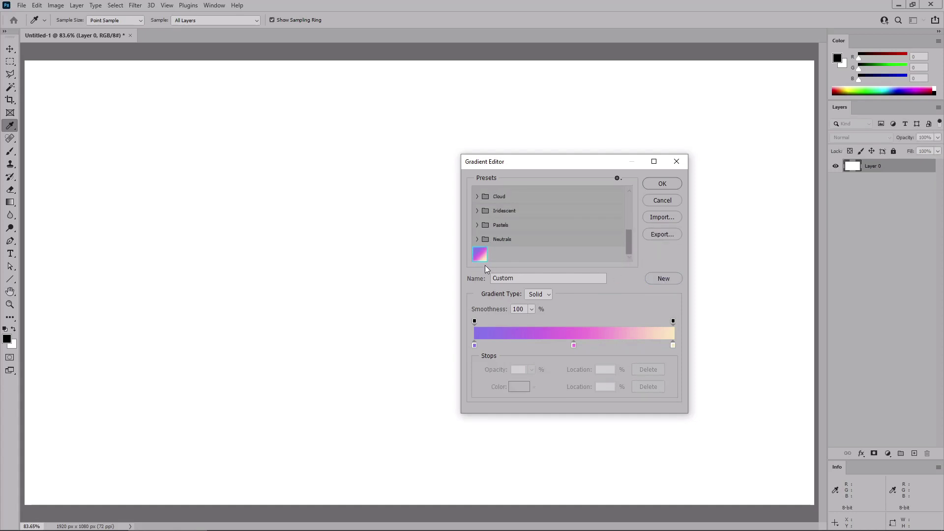
Step: Fill Layer 0 with the gradient from the bottom-left corner to the top-right corner
{"action": "left_click", "coordinate": [662, 185]}
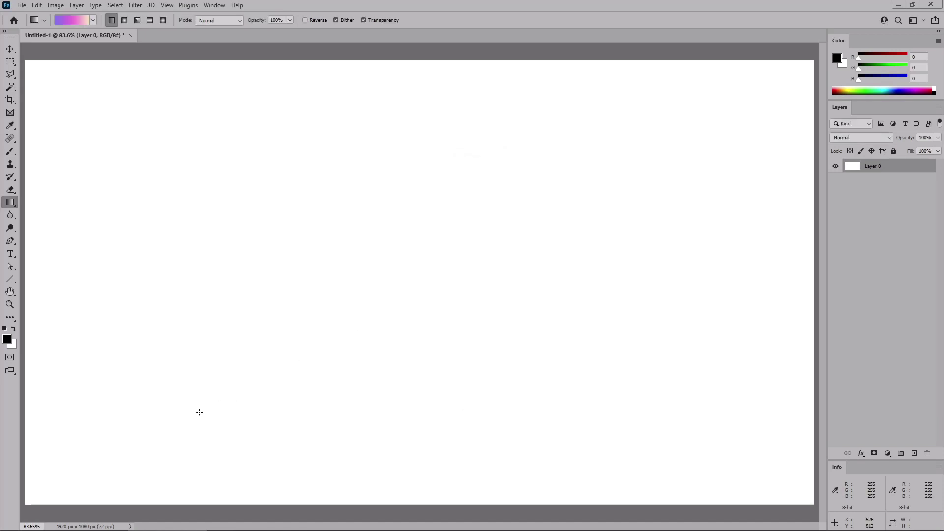
{"action": "left_click_drag", "start_coordinate": [32, 498], "coordinate": [806, 69]}
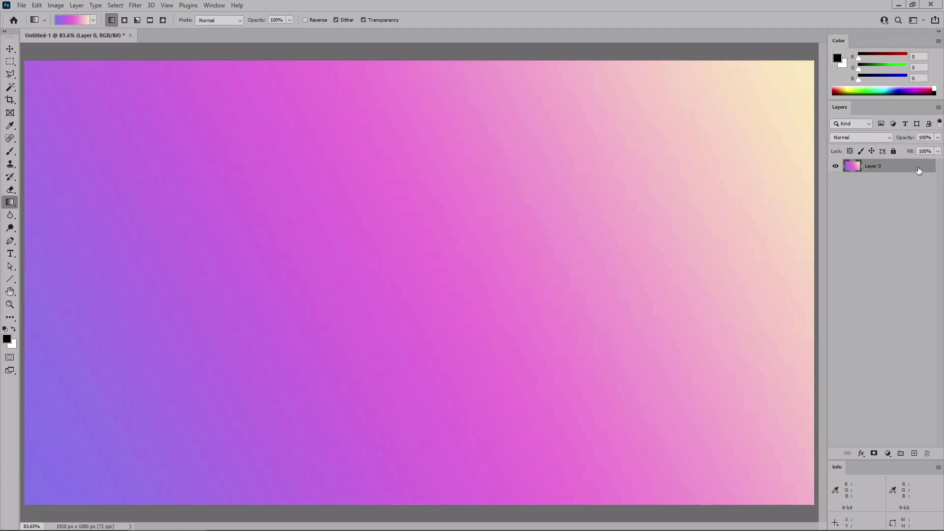
Step: Add a Gradient Overlay to Layer 0 using the saved purple-pink-cream preset at a diagonal angle
{"action": "double_click", "coordinate": [919, 170]}
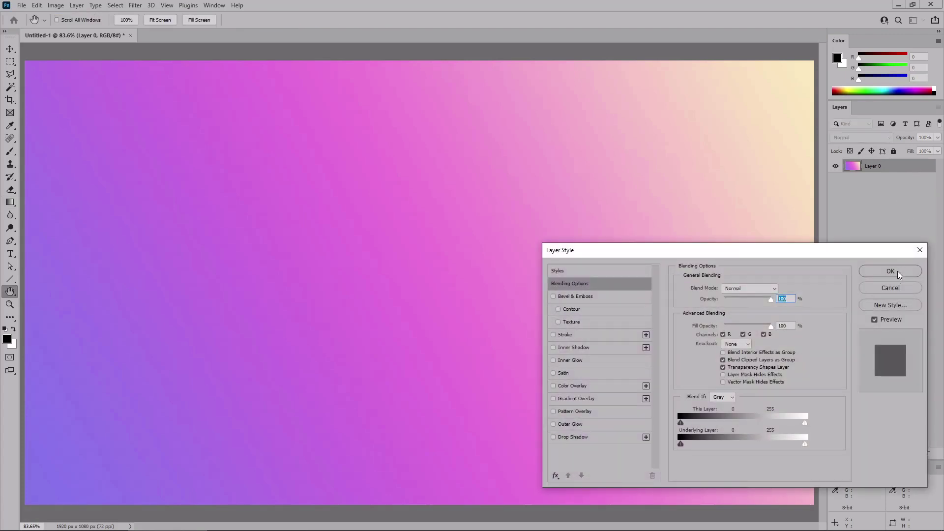
{"action": "left_click", "coordinate": [900, 290]}
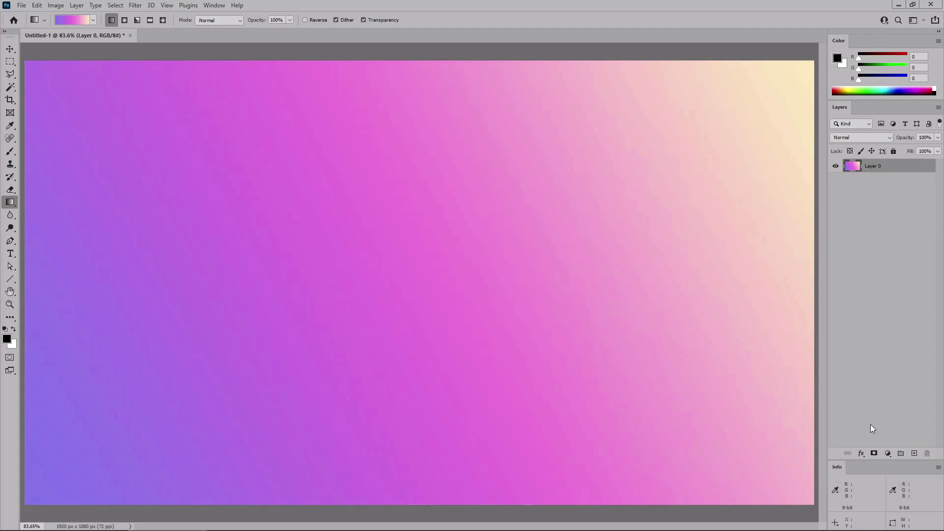
{"action": "left_click", "coordinate": [863, 458]}
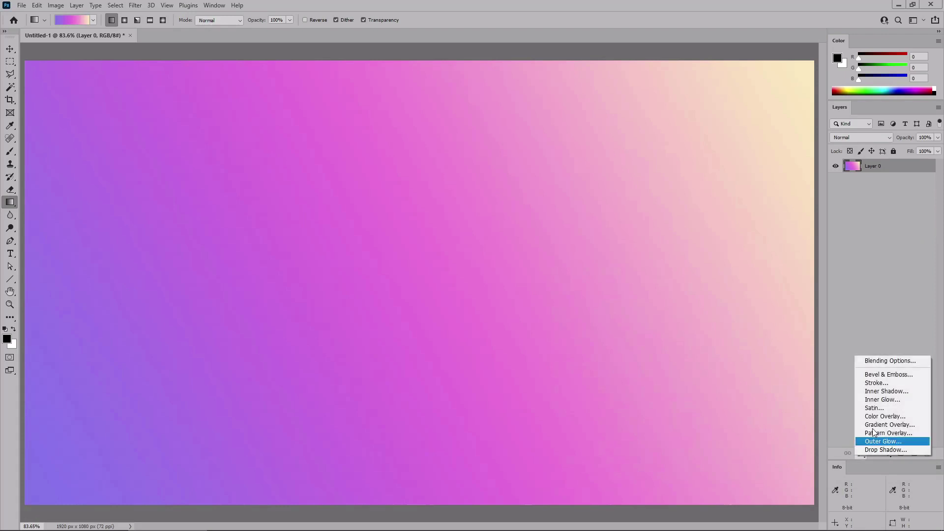
{"action": "left_click", "coordinate": [884, 361]}
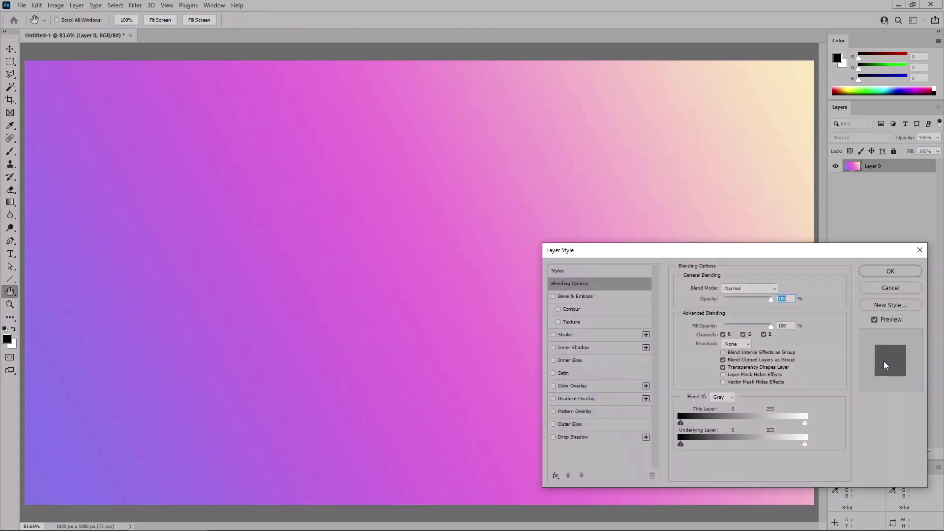
{"action": "left_click", "coordinate": [597, 398]}
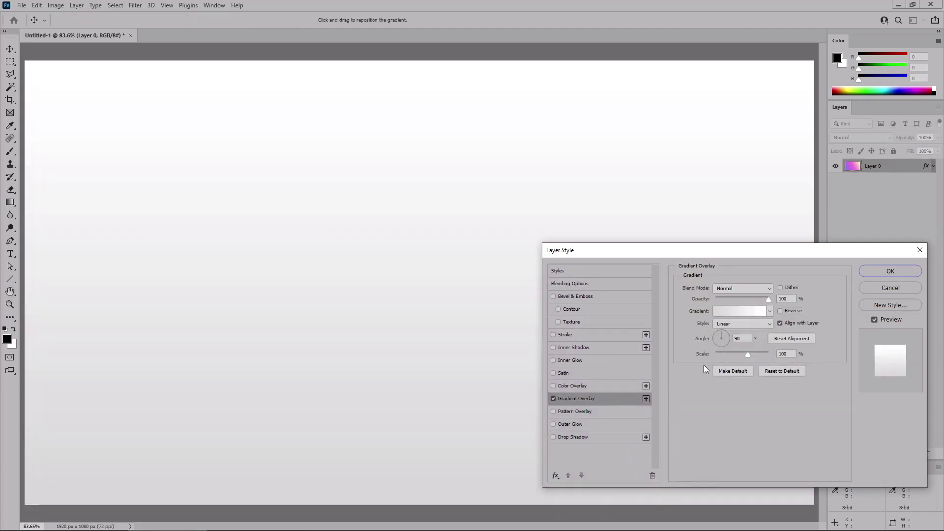
{"action": "left_click", "coordinate": [735, 314]}
{"action": "scroll", "coordinate": [512, 241], "scroll_direction": "down", "scroll_amount": 5}
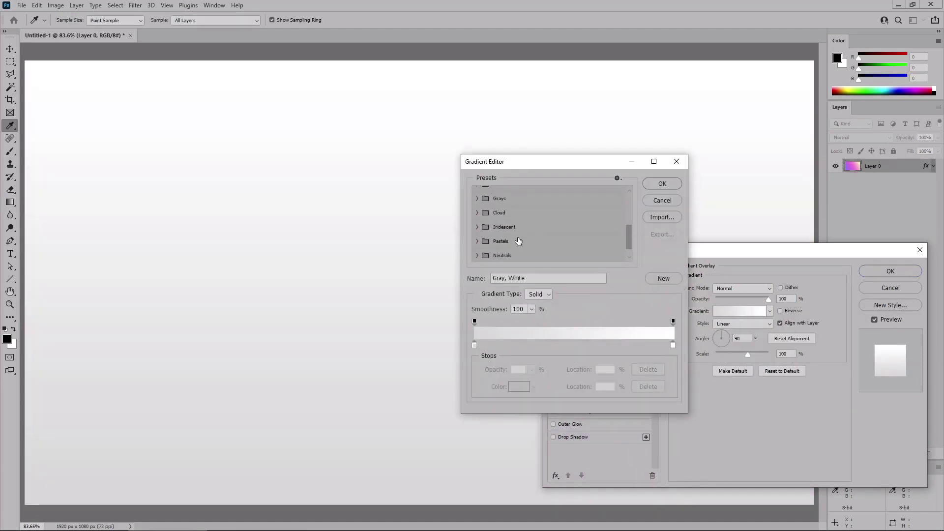
{"action": "left_click", "coordinate": [480, 254]}
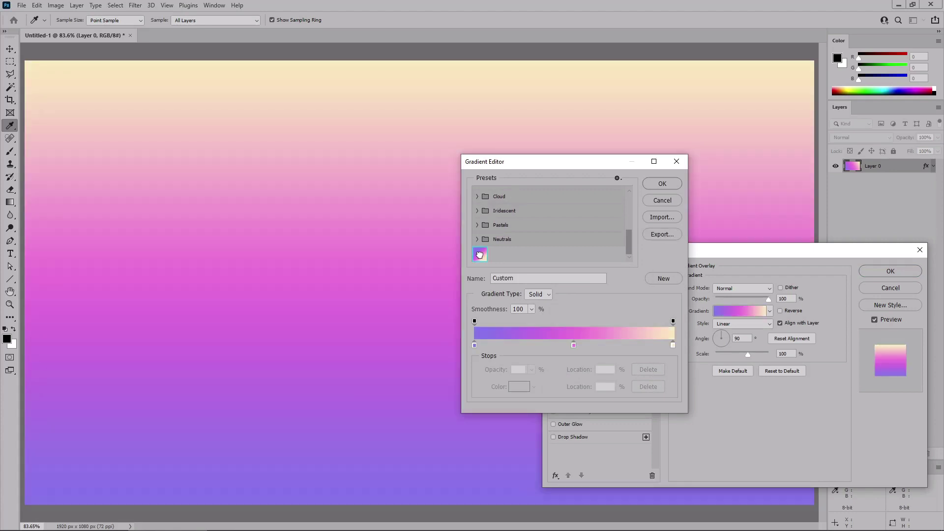
{"action": "left_click", "coordinate": [661, 185]}
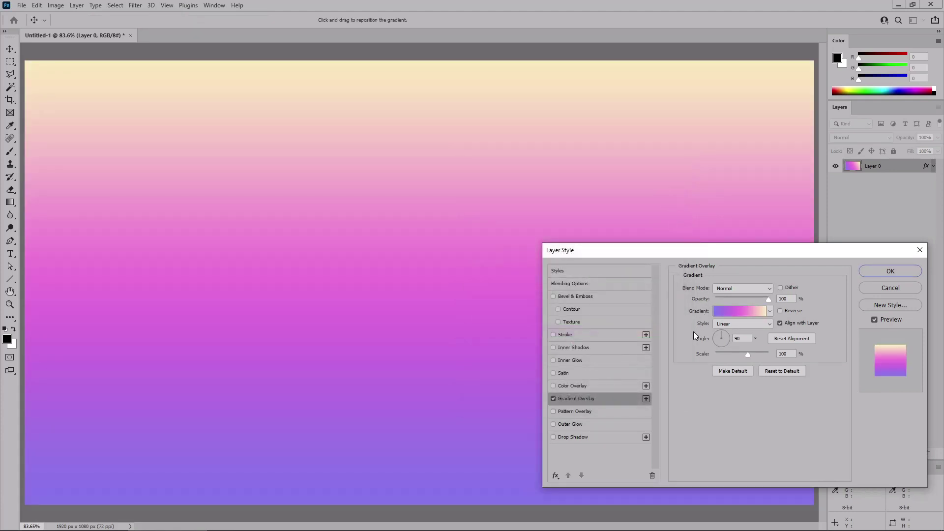
{"action": "left_click_drag", "start_coordinate": [721, 340], "coordinate": [728, 334]}
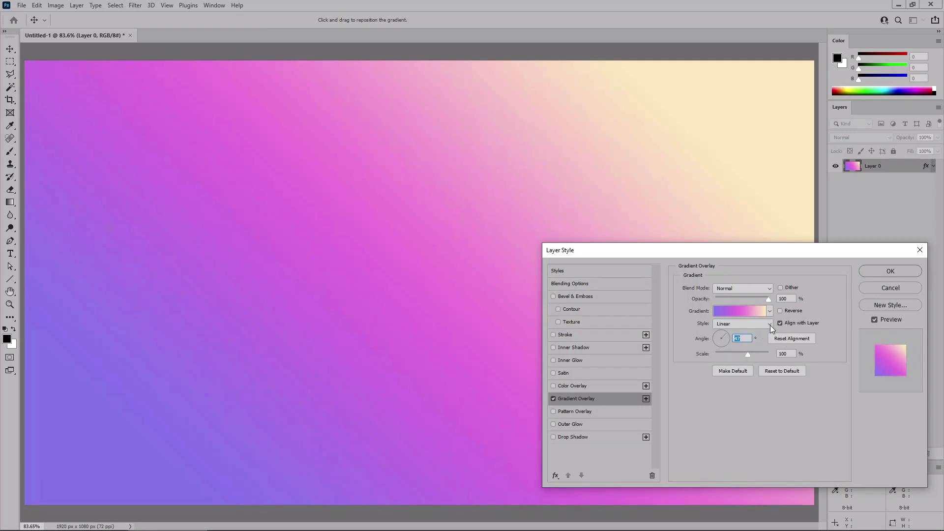
Step: Try Radial, Reflected and Diamond styles, settle on Angle, and move its centre toward the upper left
{"action": "left_click", "coordinate": [770, 325]}
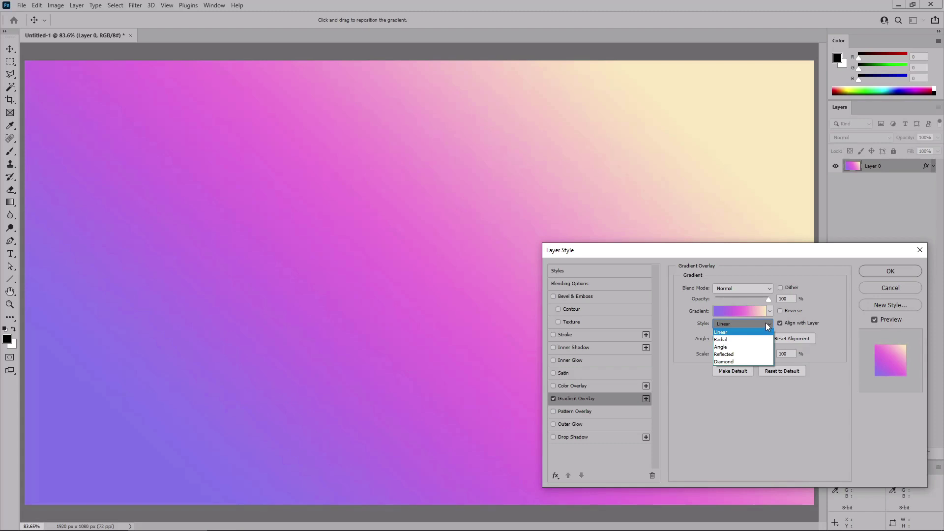
{"action": "left_click", "coordinate": [723, 340]}
{"action": "left_click", "coordinate": [741, 324]}
{"action": "left_click", "coordinate": [731, 348]}
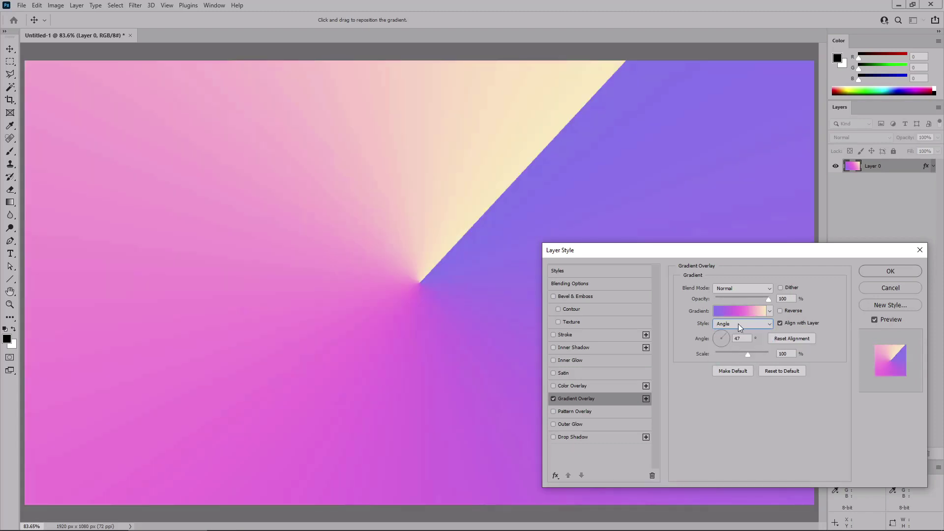
{"action": "left_click", "coordinate": [741, 325]}
{"action": "left_click", "coordinate": [724, 354]}
{"action": "left_click", "coordinate": [741, 324]}
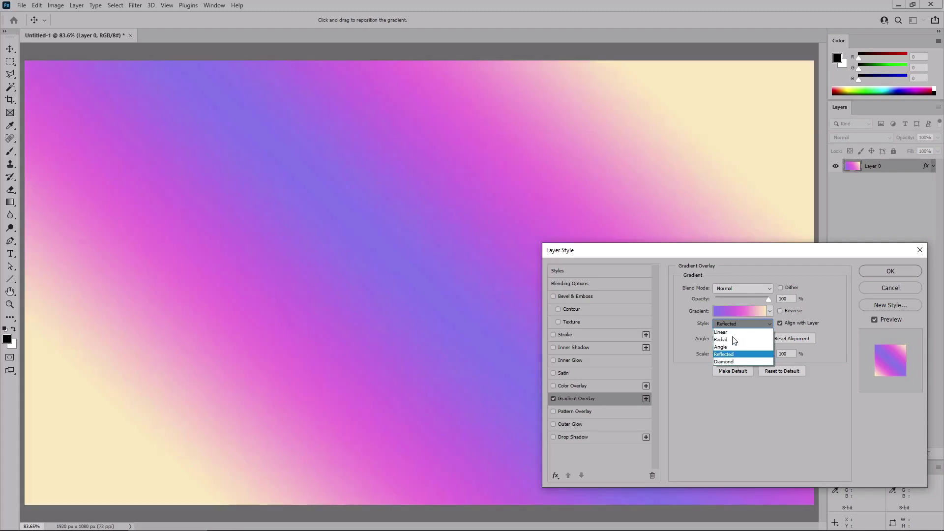
{"action": "left_click", "coordinate": [724, 361]}
{"action": "left_click", "coordinate": [742, 324]}
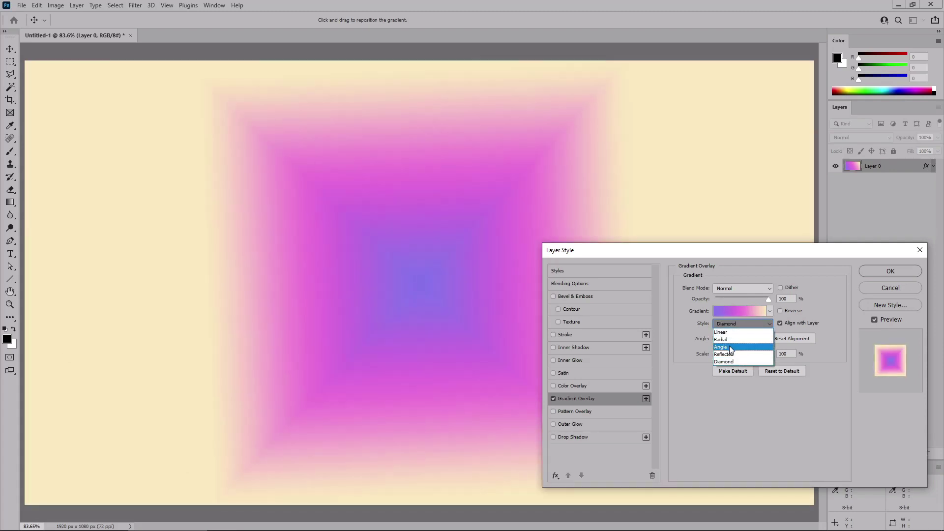
{"action": "left_click", "coordinate": [728, 347]}
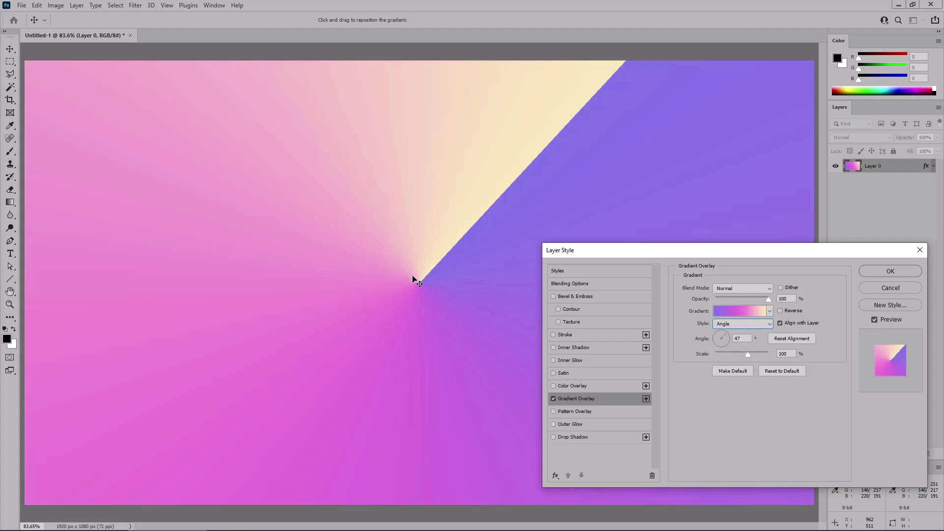
{"action": "left_click", "coordinate": [421, 284]}
{"action": "left_click_drag", "start_coordinate": [422, 285], "coordinate": [224, 205]}
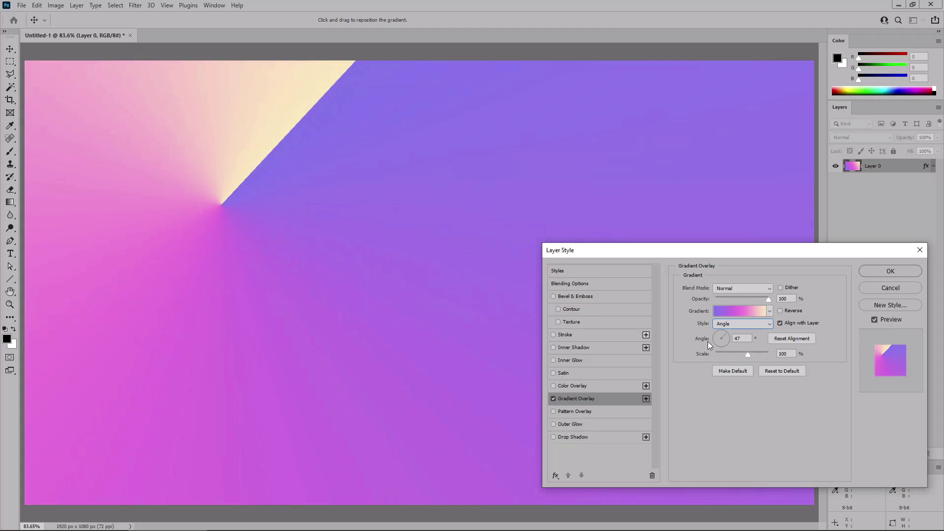
Step: Reset the overlay's alignment so the gradient centre returns to the canvas middle
{"action": "left_click", "coordinate": [785, 339]}
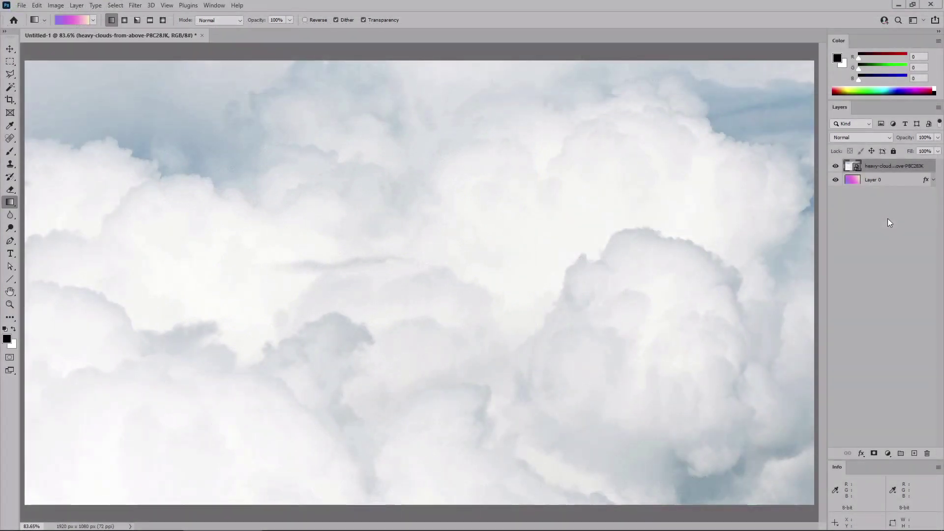
Step: Give the clouds layer a Linear Gradient Overlay in Hard Light mode at an 11° angle
{"action": "double_click", "coordinate": [931, 168]}
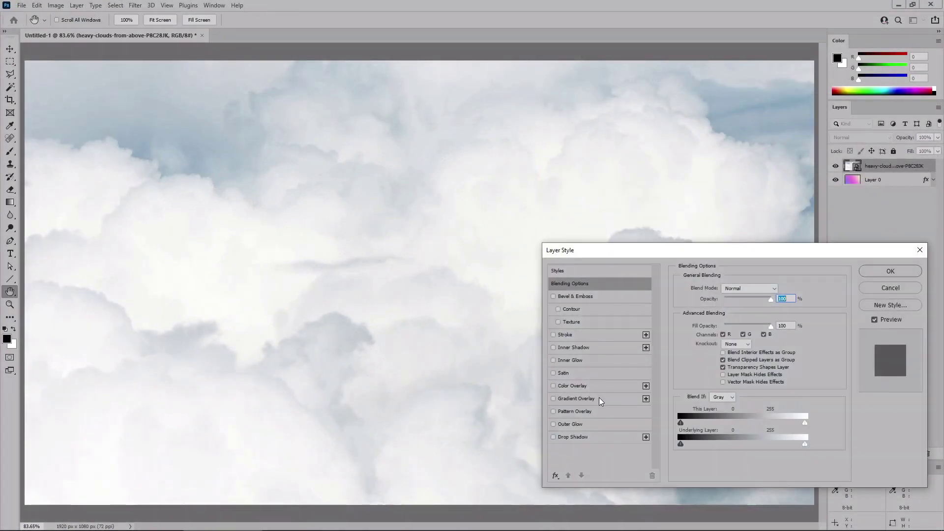
{"action": "left_click", "coordinate": [599, 399]}
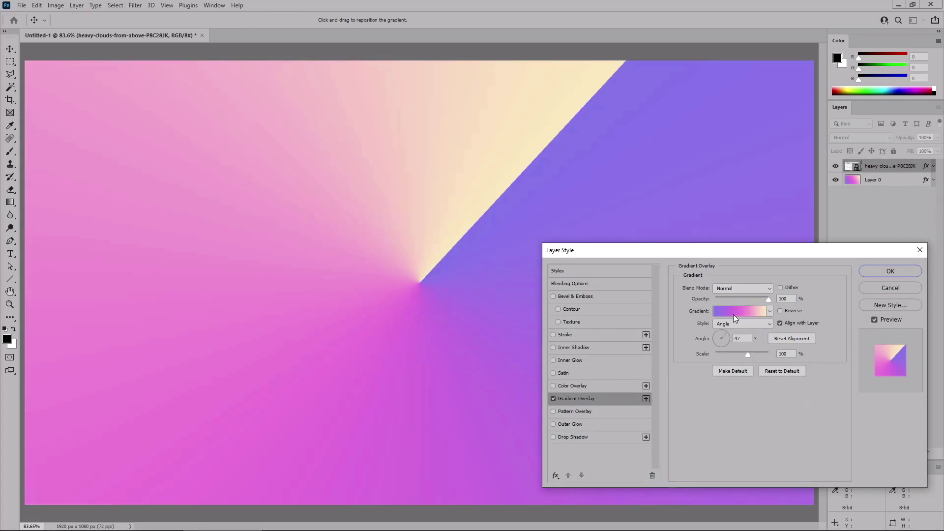
{"action": "left_click", "coordinate": [752, 323]}
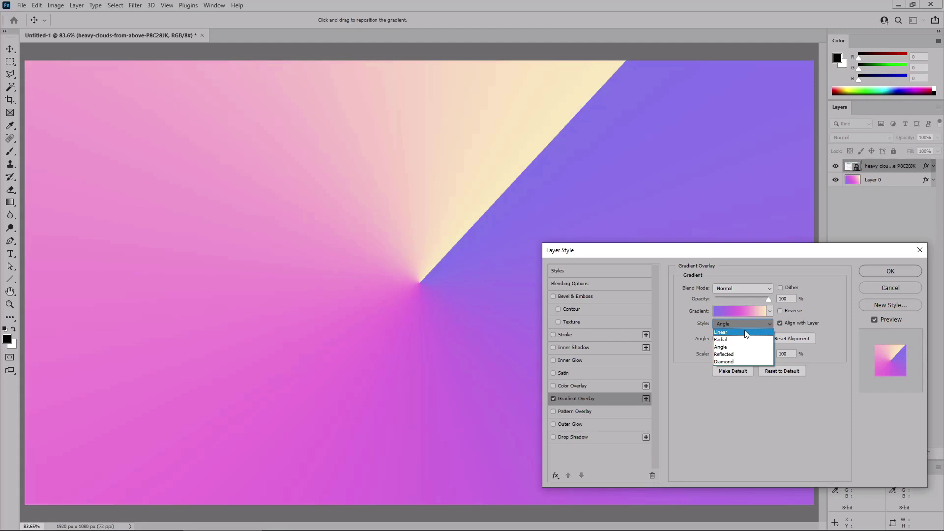
{"action": "left_click", "coordinate": [746, 333]}
{"action": "left_click", "coordinate": [743, 290]}
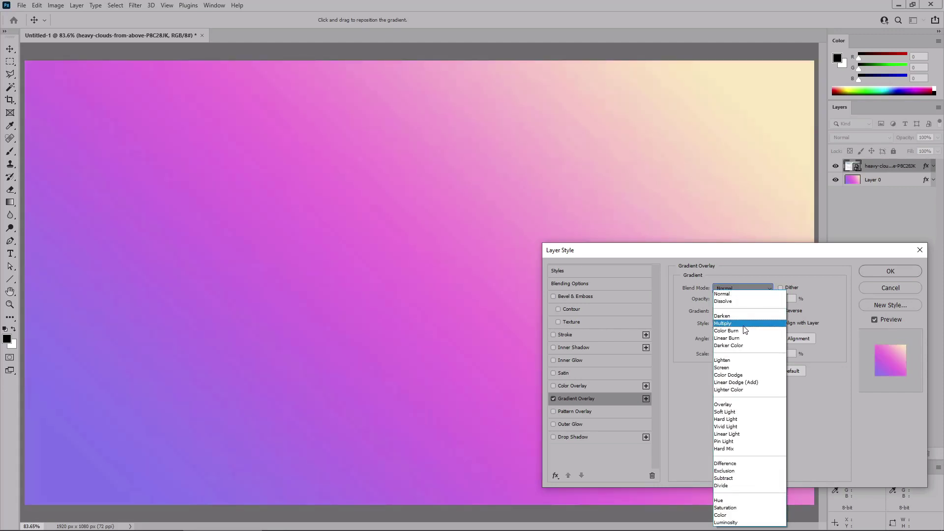
{"action": "left_click", "coordinate": [728, 419]}
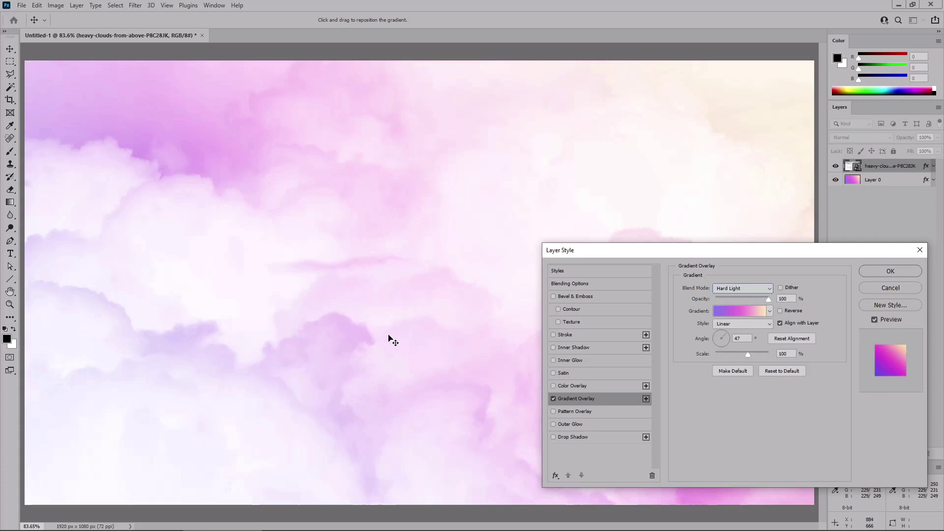
{"action": "left_click", "coordinate": [727, 338]}
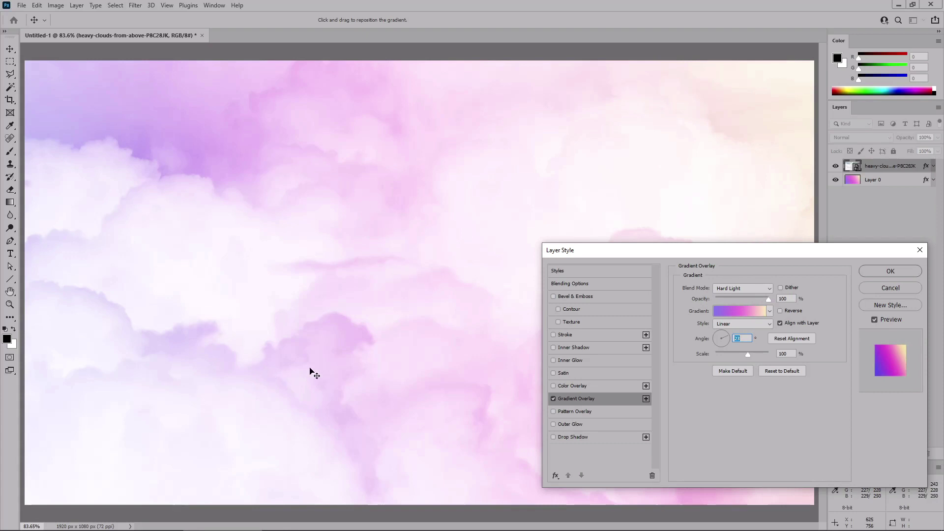
{"action": "left_click", "coordinate": [898, 271]}
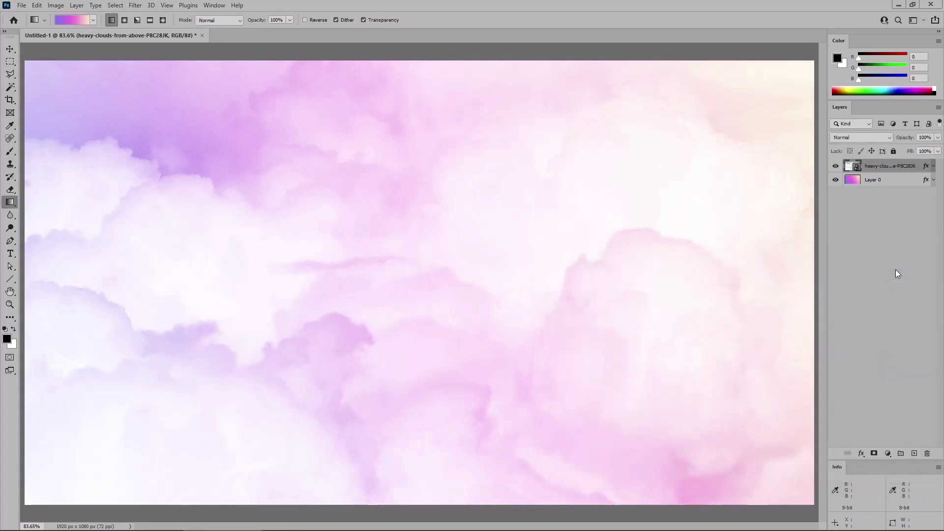